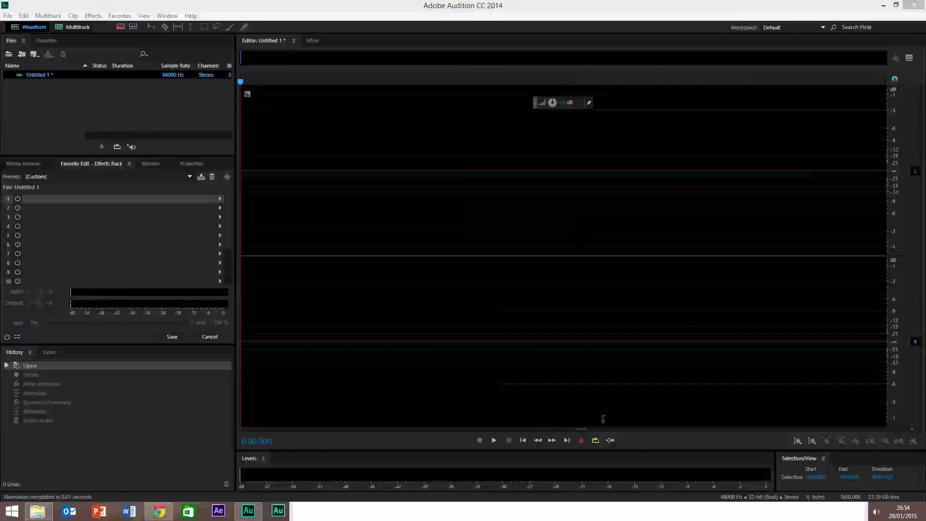
Step: Record a roughly 17-second stereo speech take into Untitled 1, then stop recording
click(581, 440)
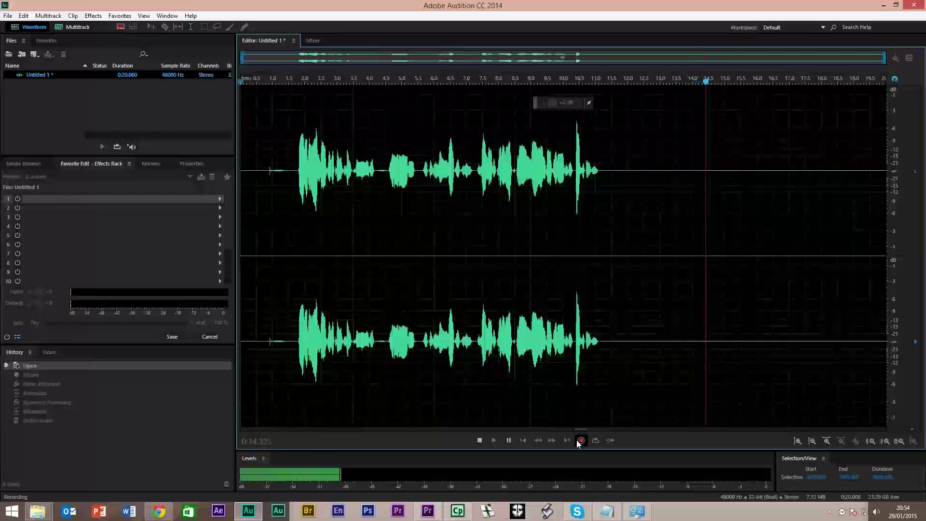
click(480, 441)
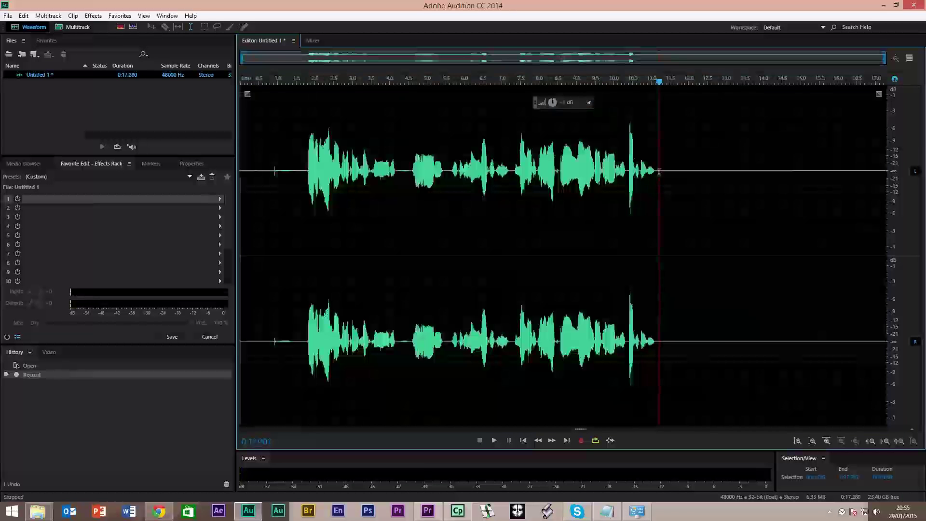
Step: Select the silent tail from about 11 s to the end and capture it as a noise print
drag(659, 172, 905, 179)
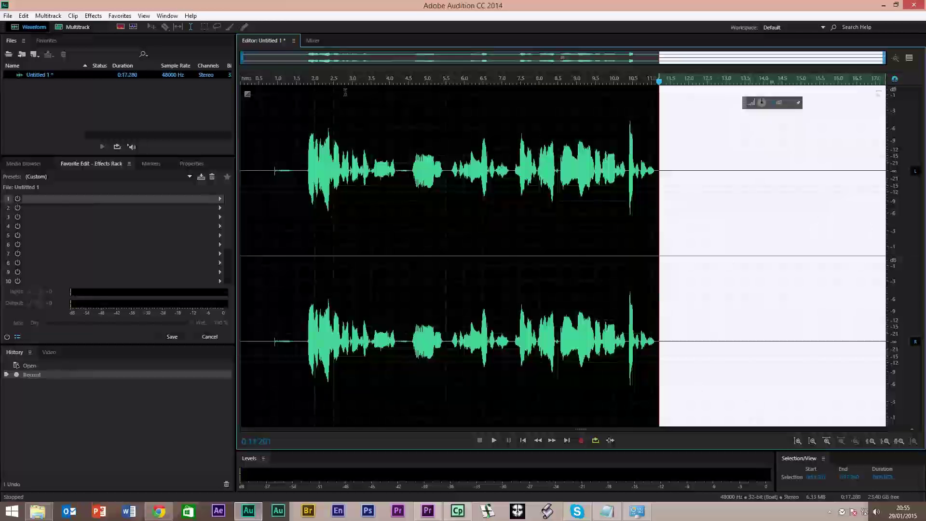
click(90, 19)
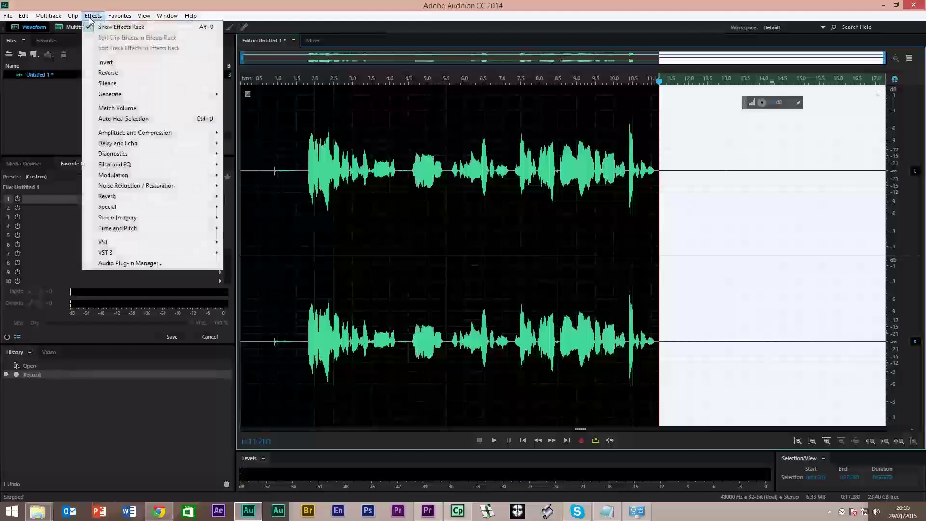
mouse_move(143, 189)
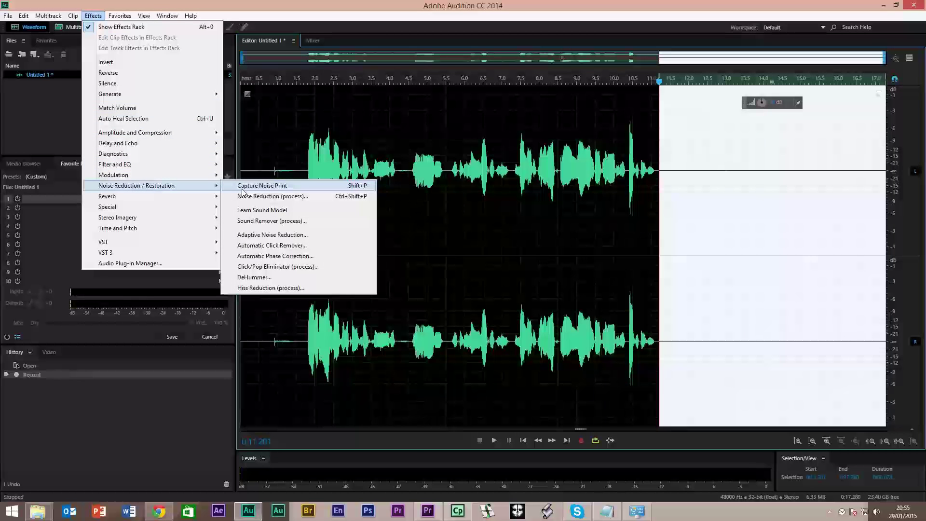
click(262, 185)
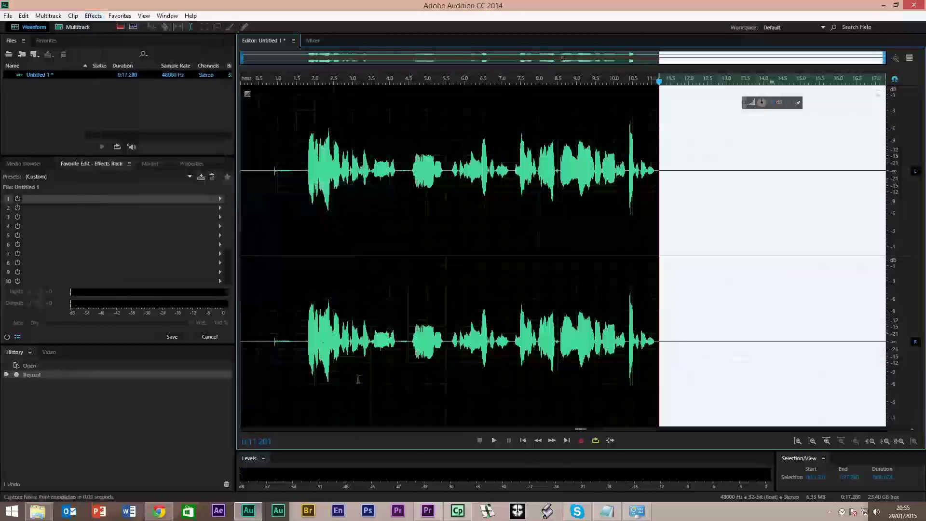
click(94, 16)
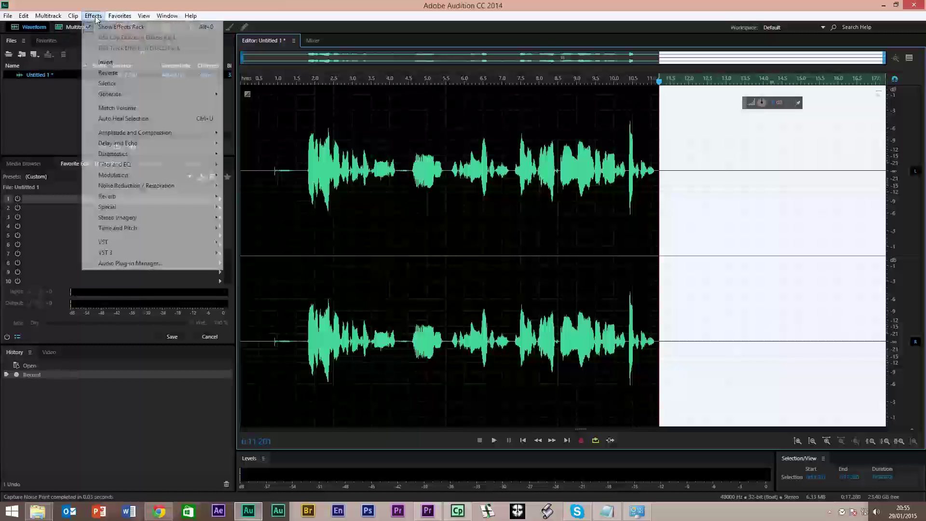
mouse_move(110, 138)
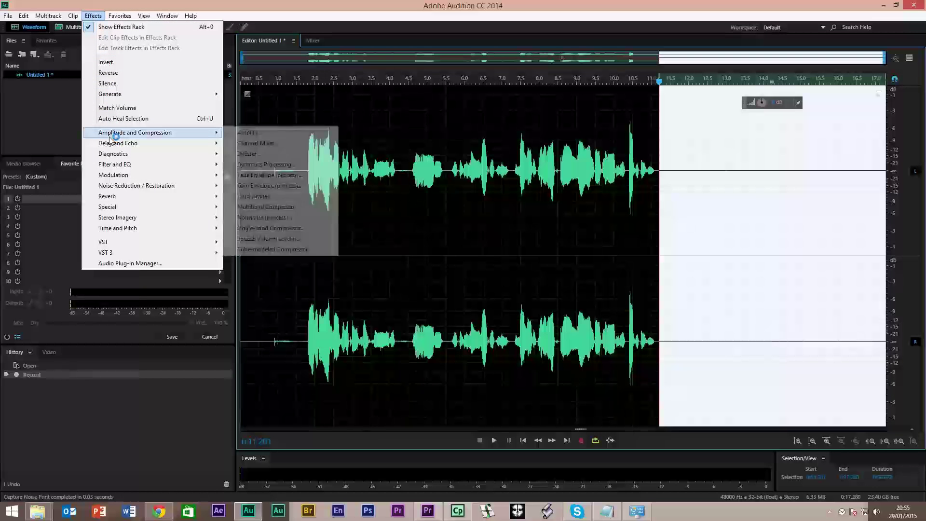
mouse_move(124, 189)
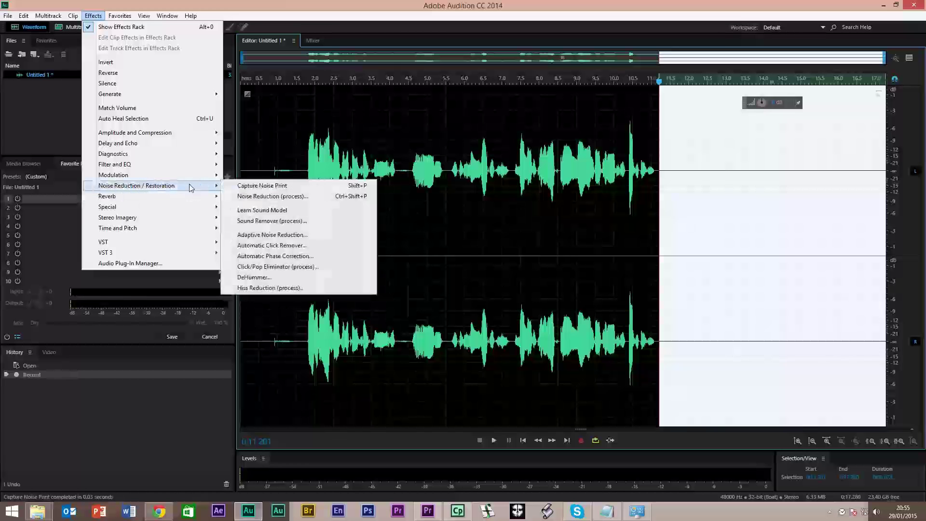
Step: Open Noise Reduction (process), load the (Default) preset and set Spectral Decay Rate to 15%
click(263, 196)
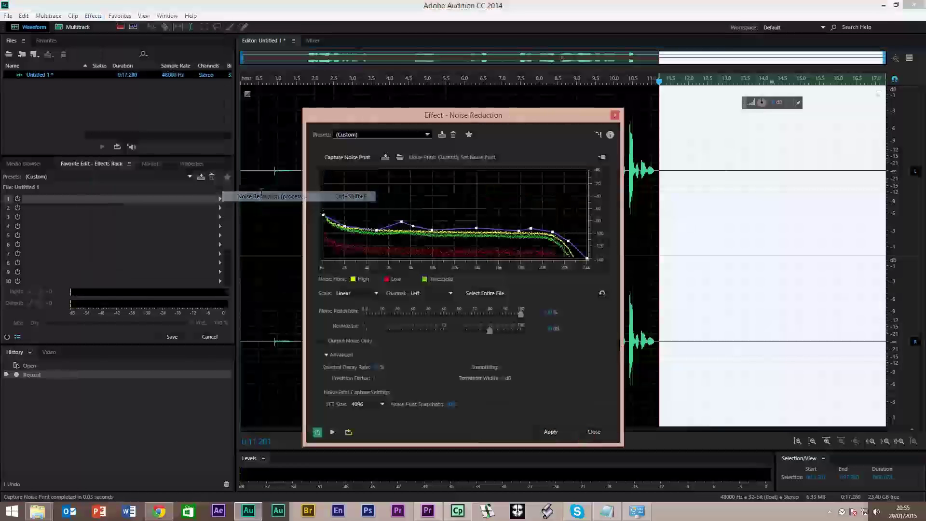
click(428, 135)
click(387, 147)
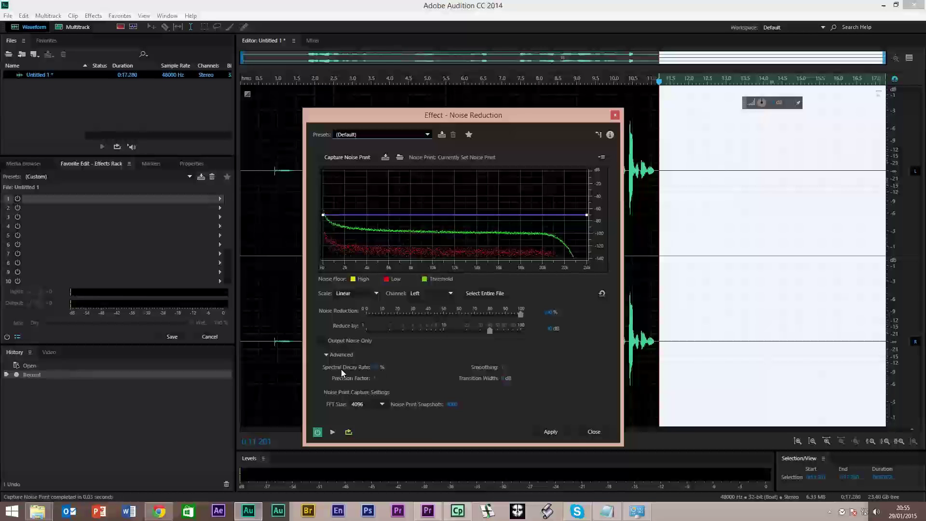
click(375, 367)
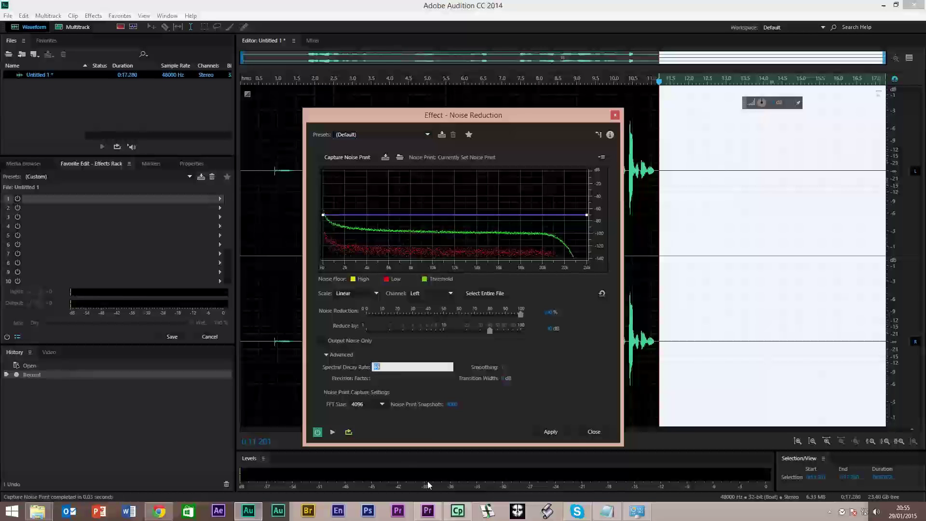
text(15)
key(Return)
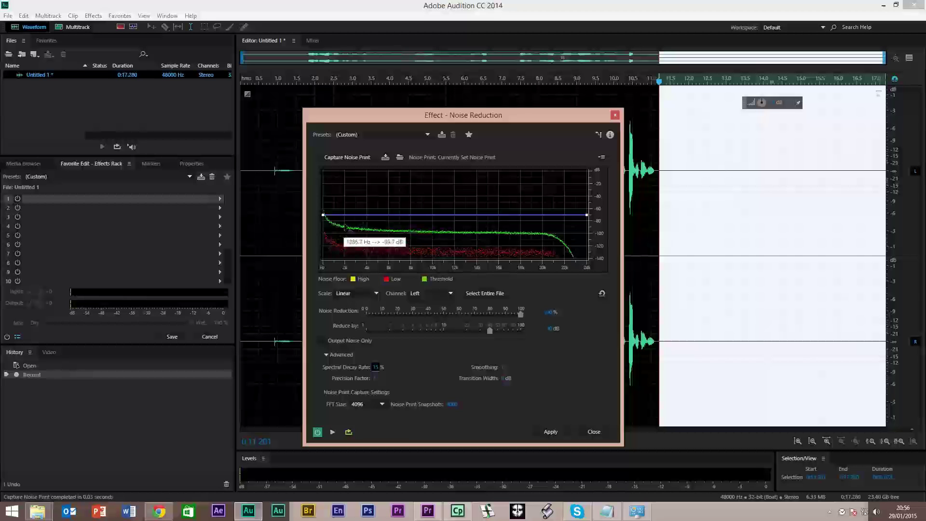
Step: Lower the threshold curve from 2 kHz to 22 kHz, dropping its 24 kHz end to -140 dB
drag(345, 218, 345, 225)
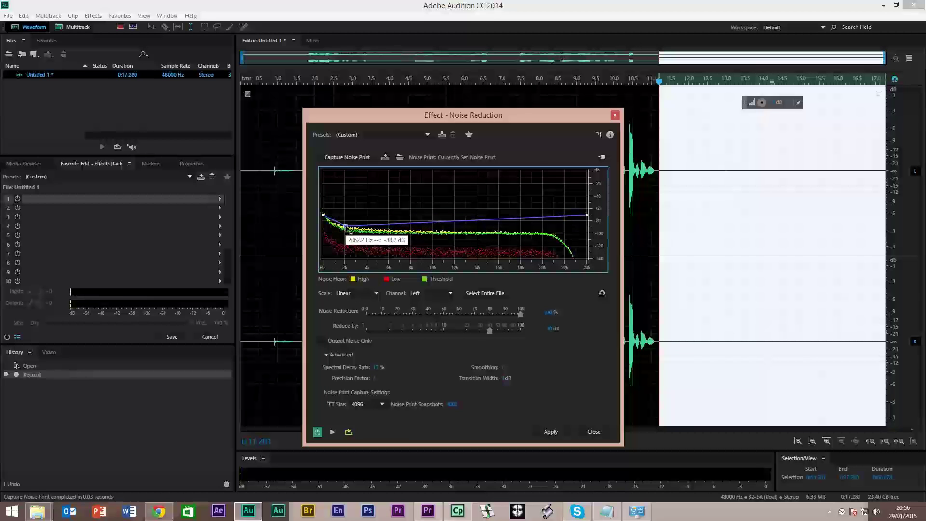
drag(406, 224, 463, 229)
click(461, 226)
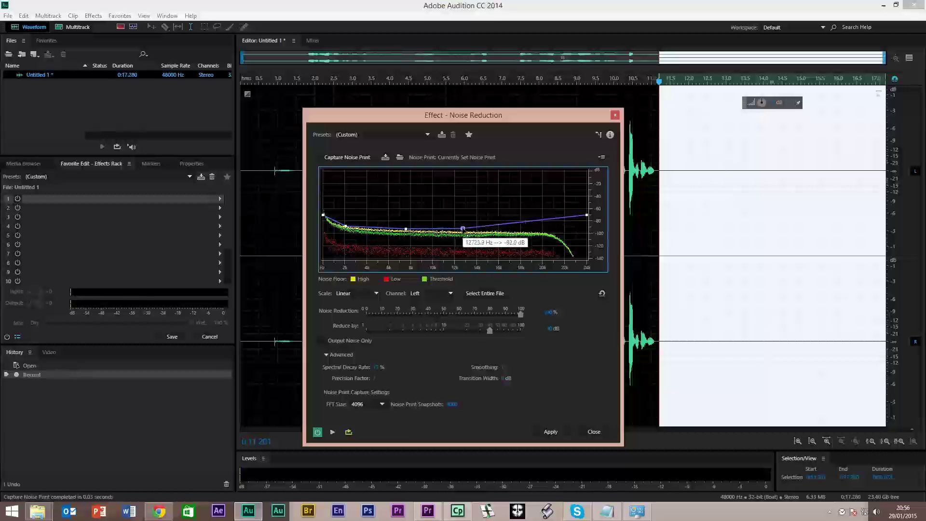
click(522, 227)
drag(522, 227, 523, 231)
click(563, 233)
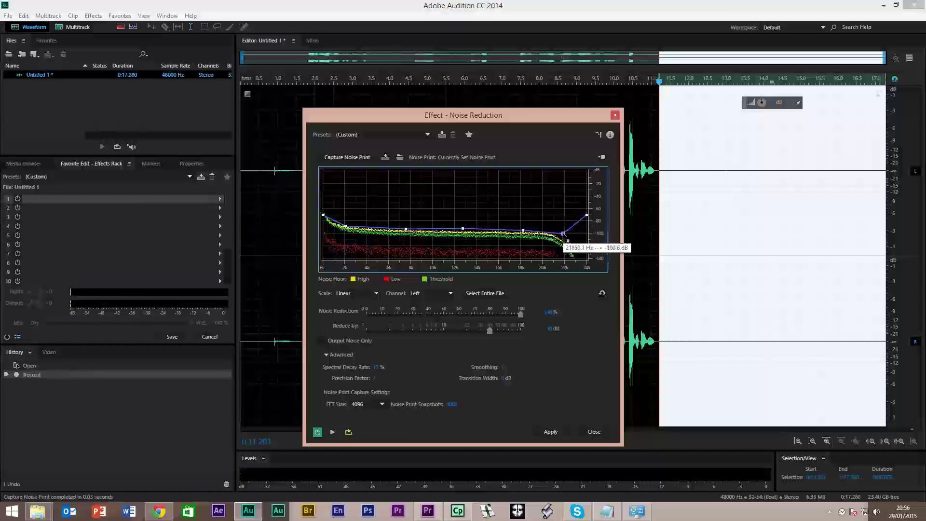
drag(586, 215, 587, 265)
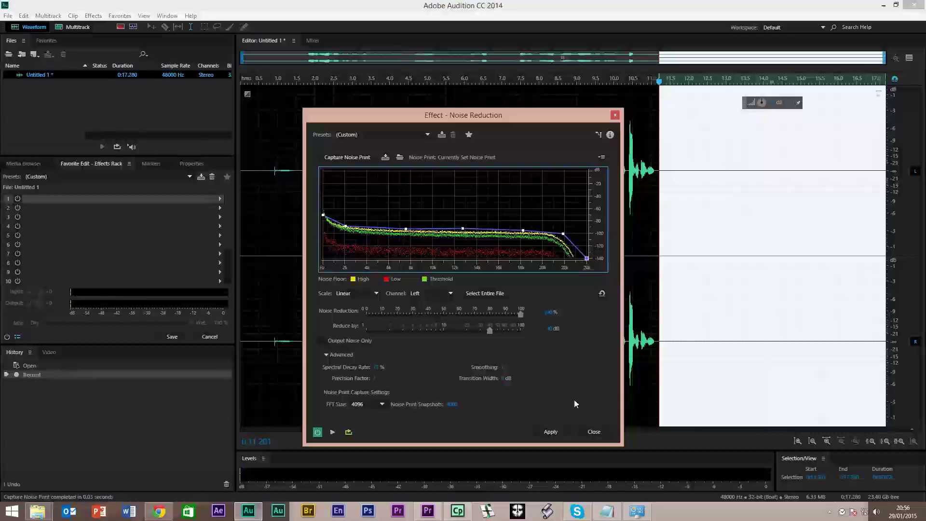
Step: Select the entire file and apply noise reduction to it
click(548, 432)
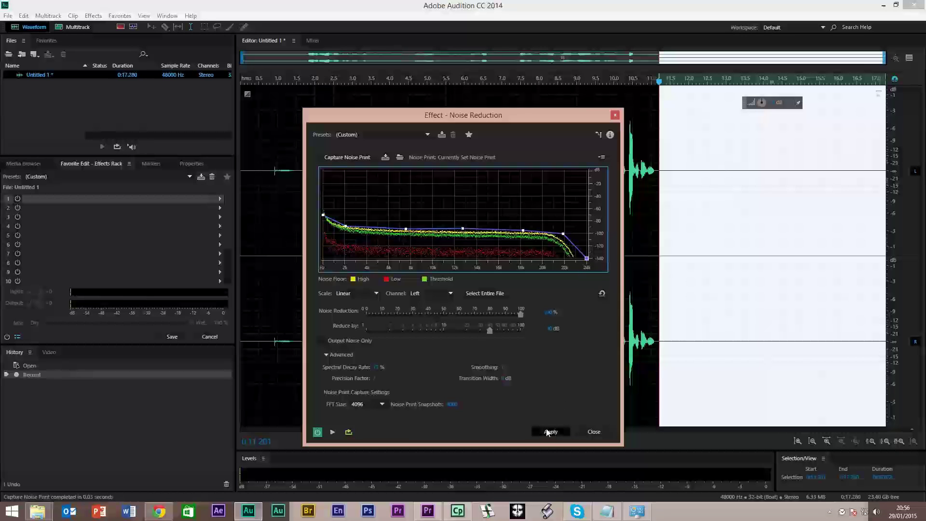
click(478, 293)
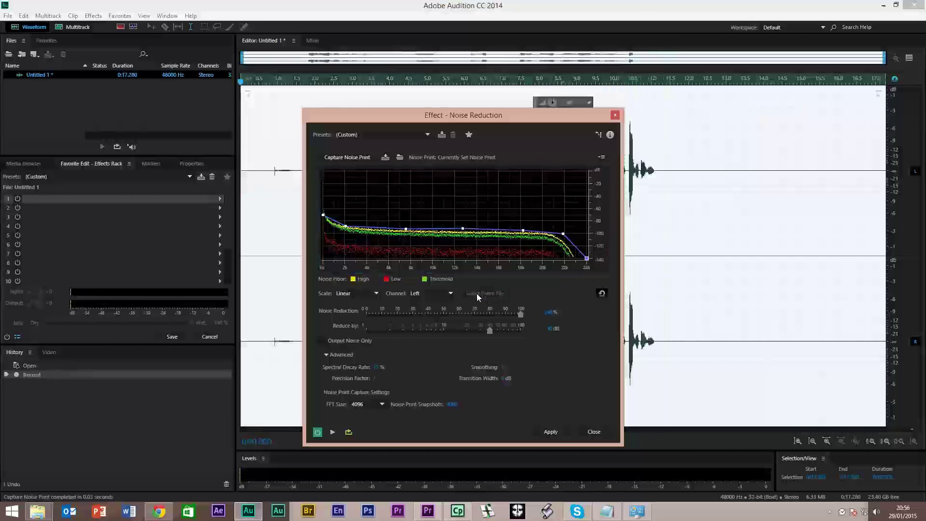
click(551, 432)
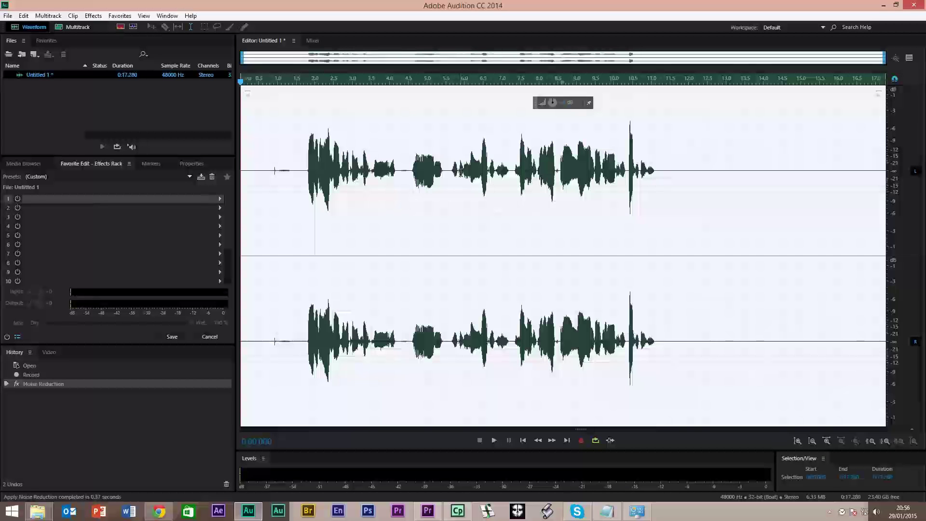
Step: Apply the Parametric Equalizer with its Loudness Maximizer preset to the whole take
click(93, 16)
mouse_move(124, 164)
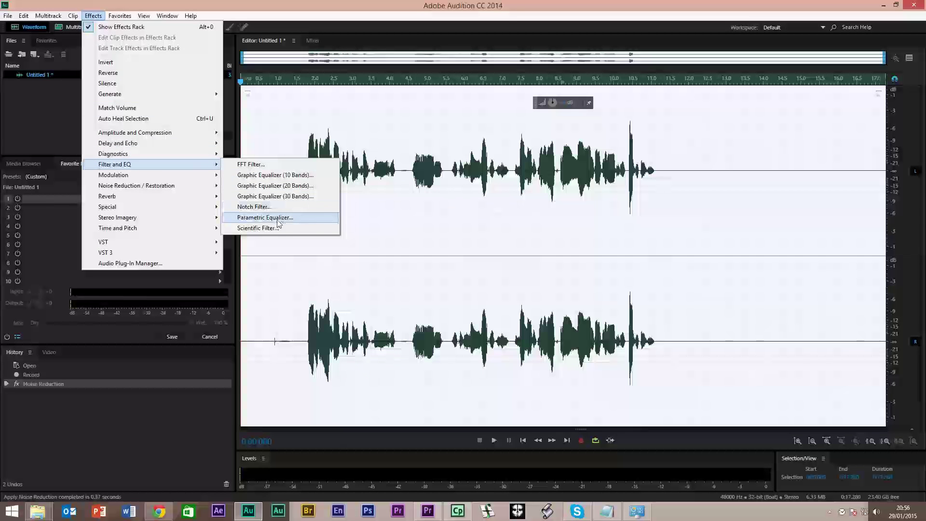
click(278, 221)
click(355, 148)
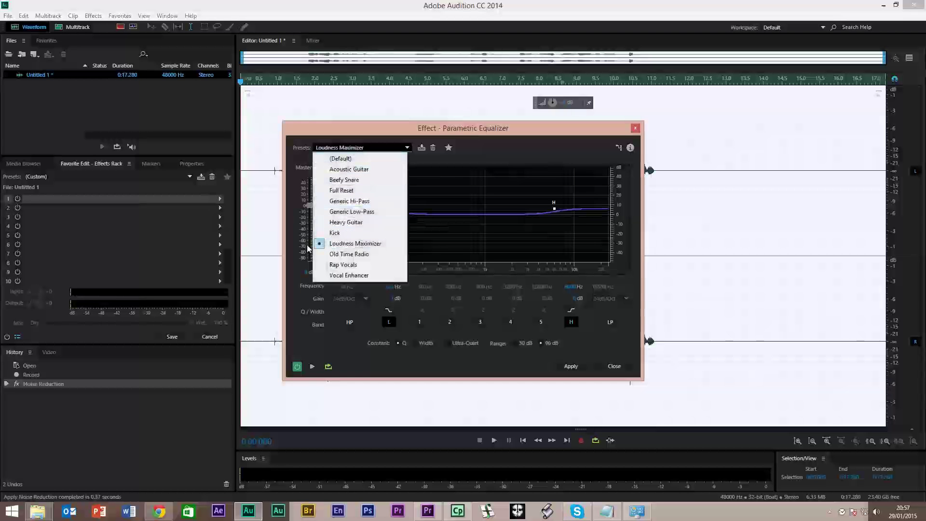
click(348, 244)
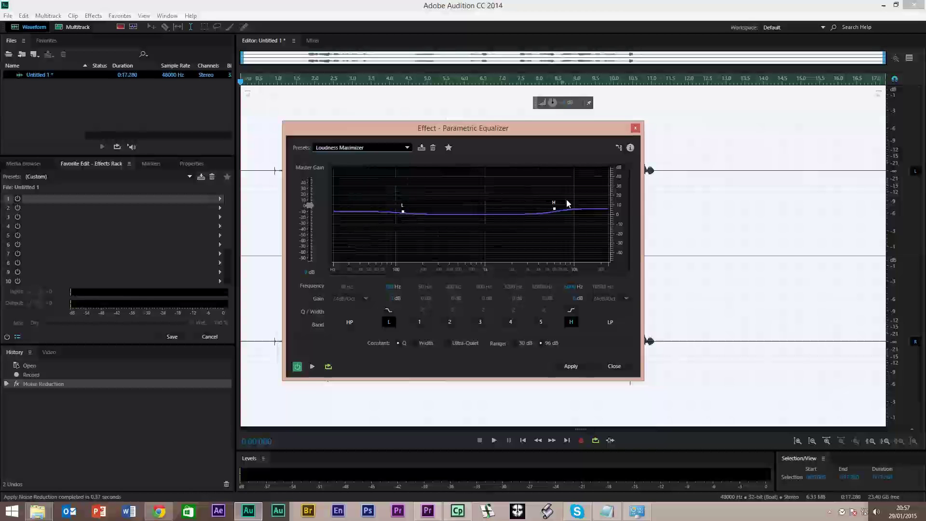
click(580, 367)
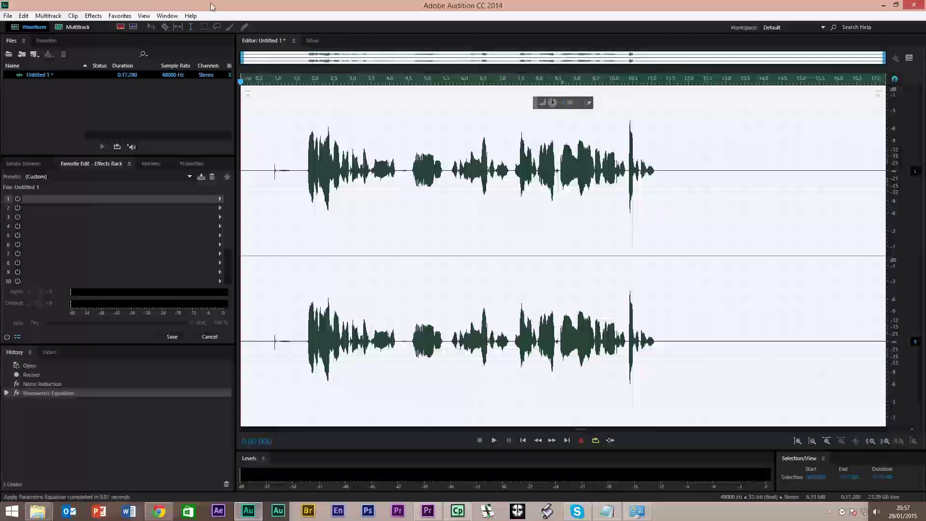
Step: Run Normalize (process) on the clip after checking its Normalize To level
click(94, 17)
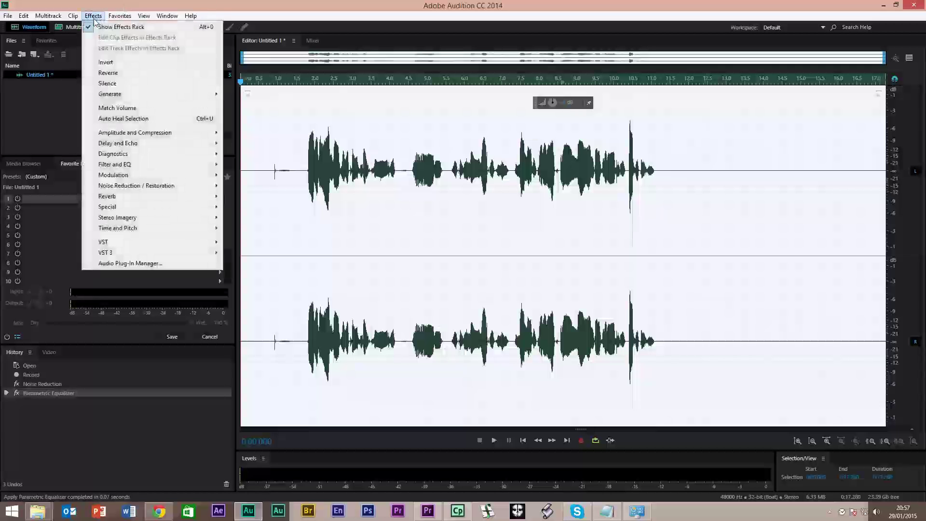
mouse_move(128, 135)
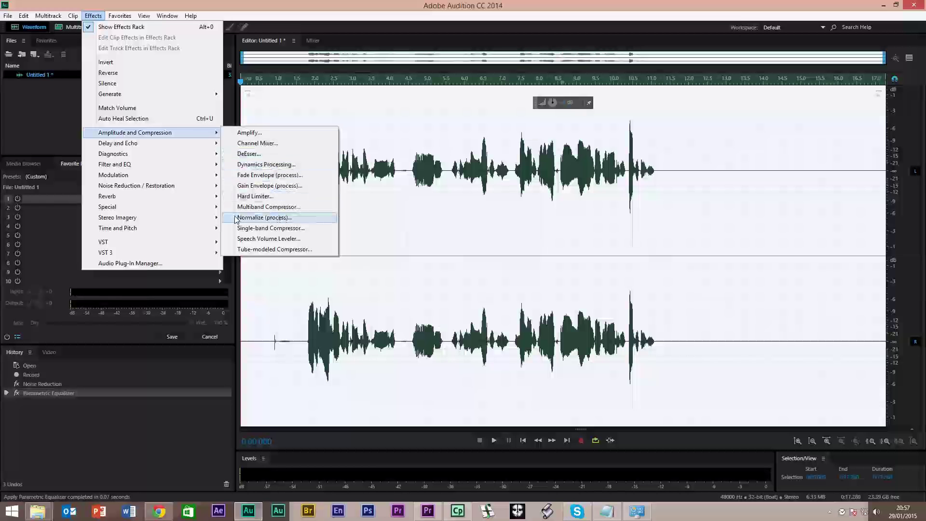
click(270, 218)
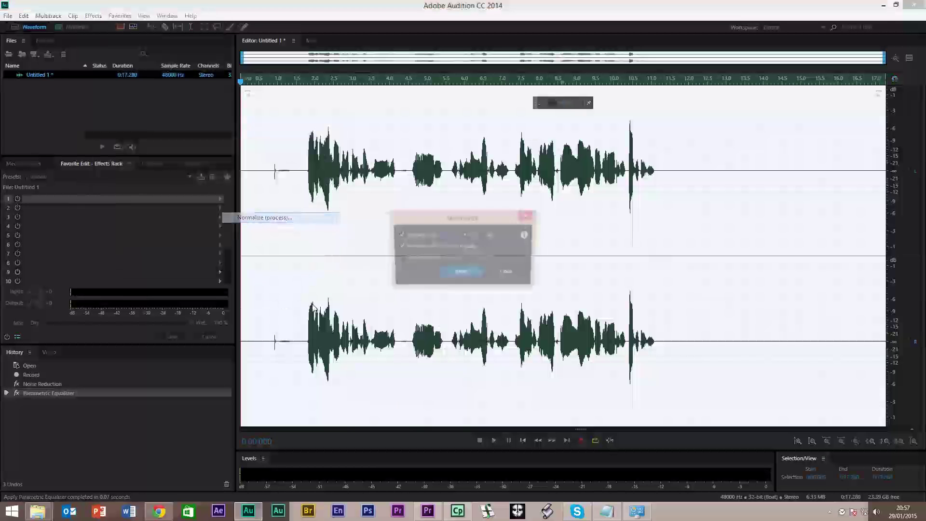
click(448, 235)
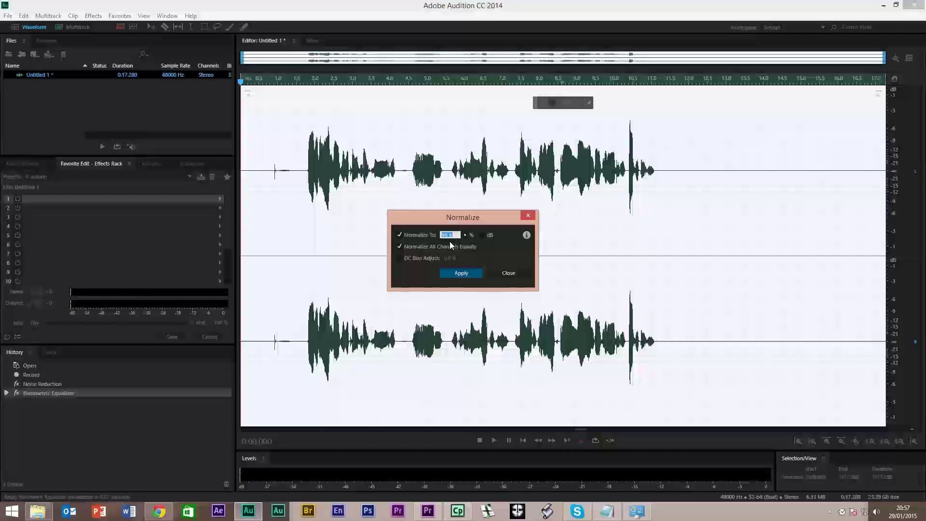
click(466, 274)
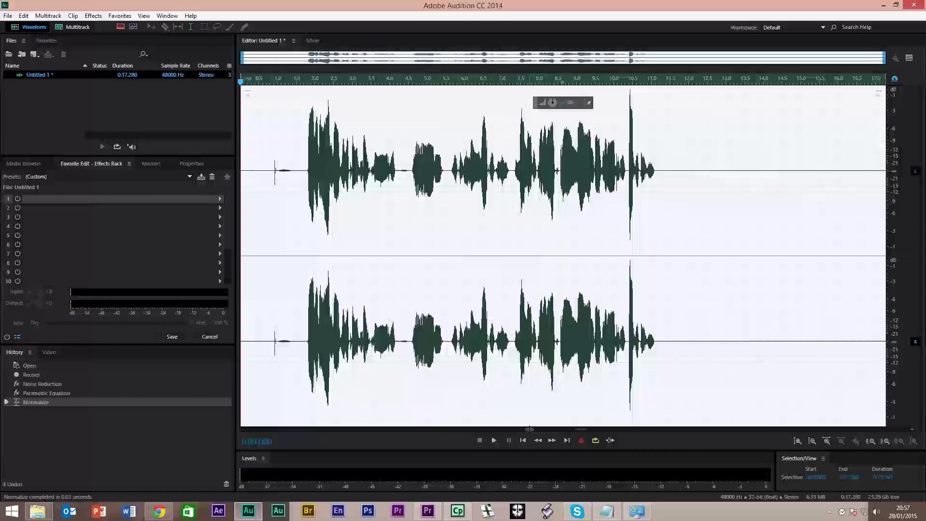
Step: Apply Dynamics Processing with the Compander preset and Spline Curves enabled
click(93, 16)
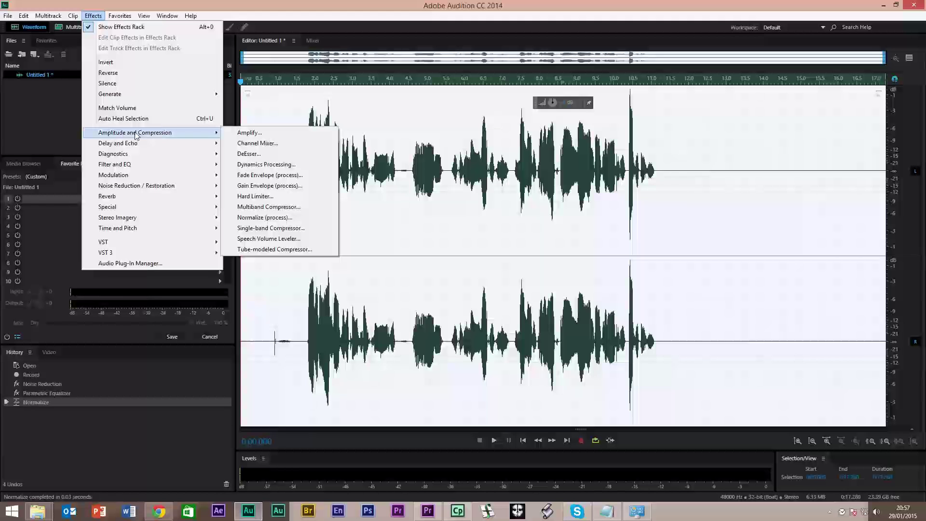
click(265, 164)
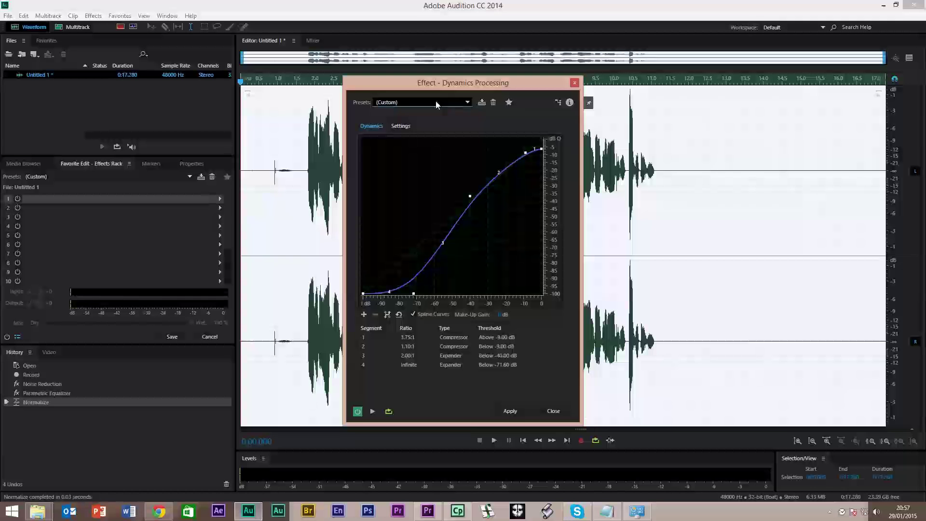
click(409, 105)
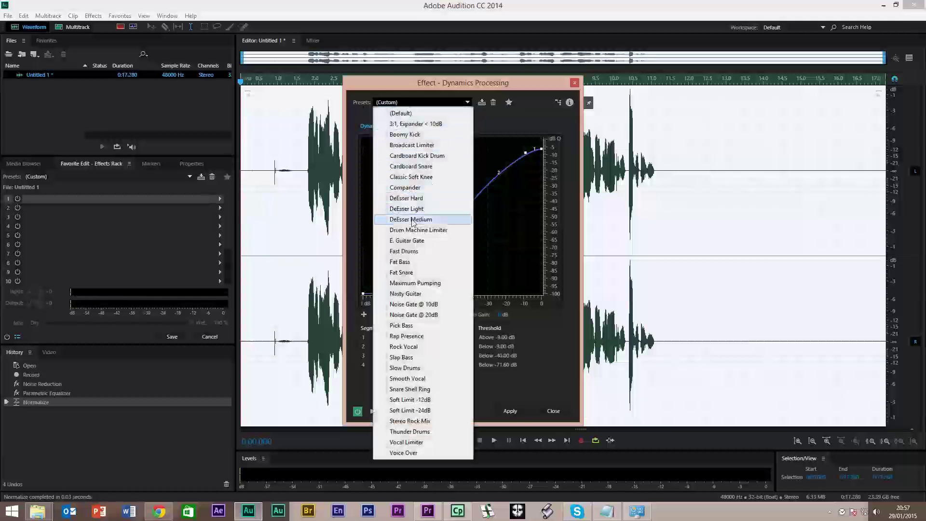
click(414, 188)
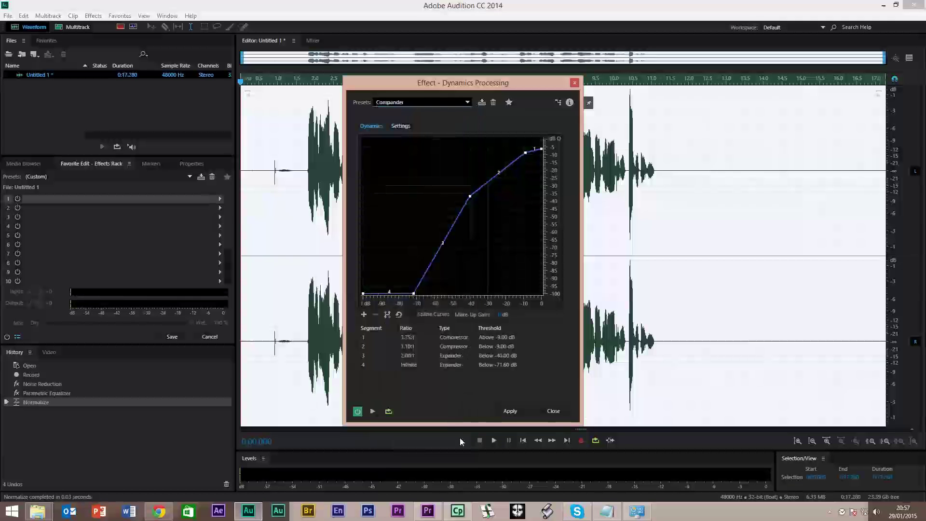
click(412, 314)
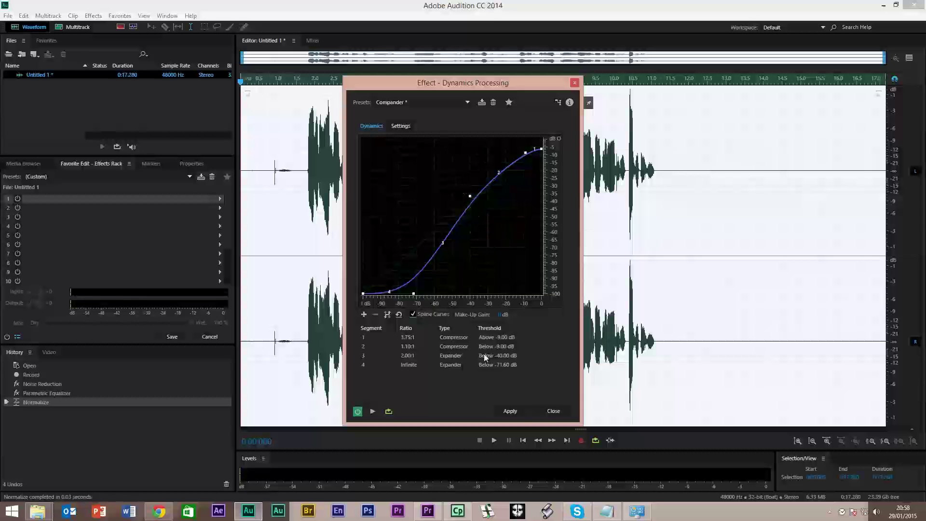
click(510, 411)
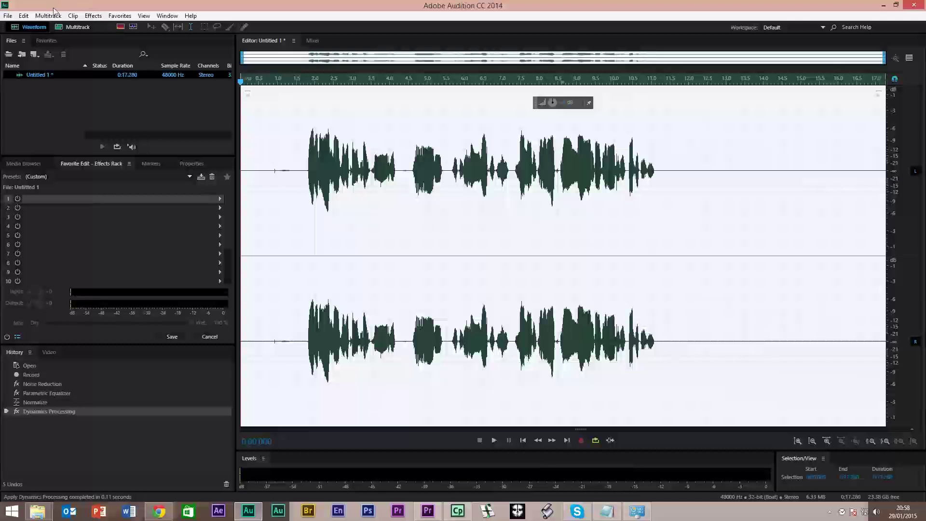
Step: Apply a second Normalize (process) pass to the compressed clip
click(93, 16)
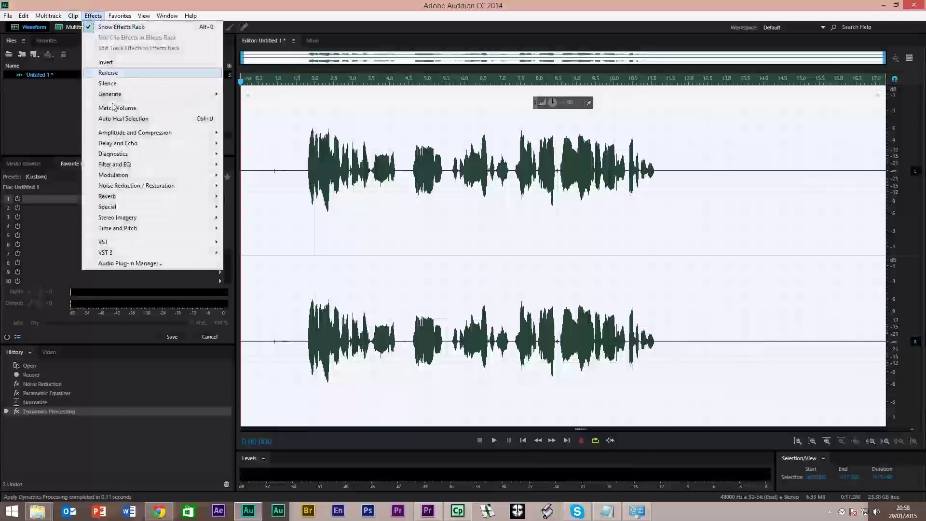
mouse_move(117, 141)
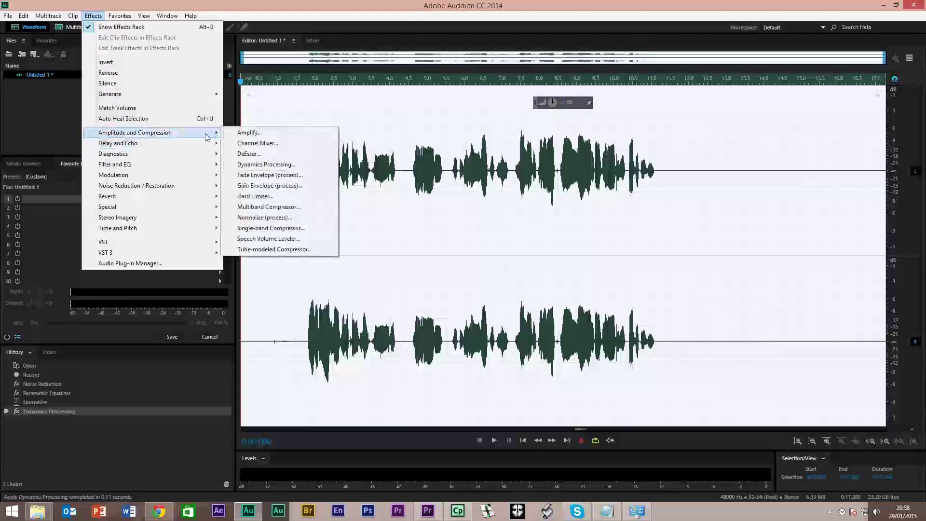
click(277, 219)
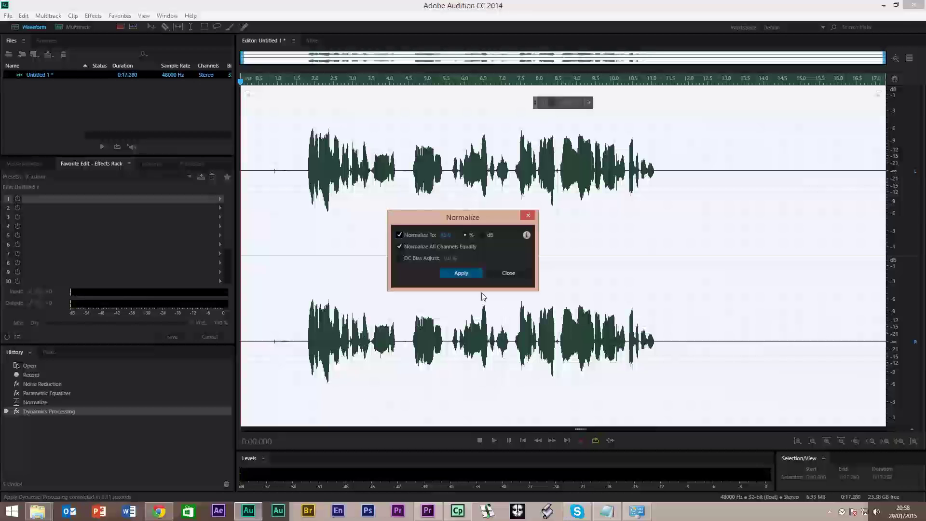
click(456, 274)
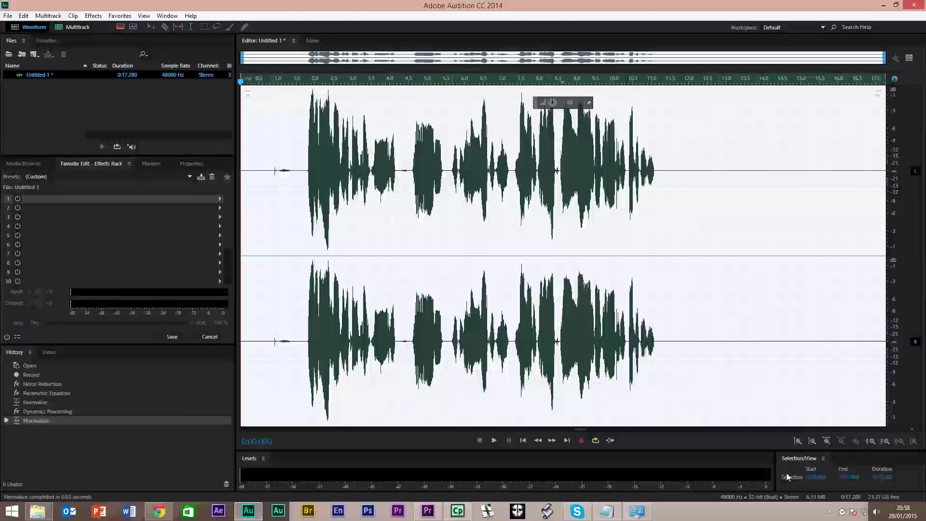
Step: Play back the processed take and stop it at about 14.5 seconds
key(space)
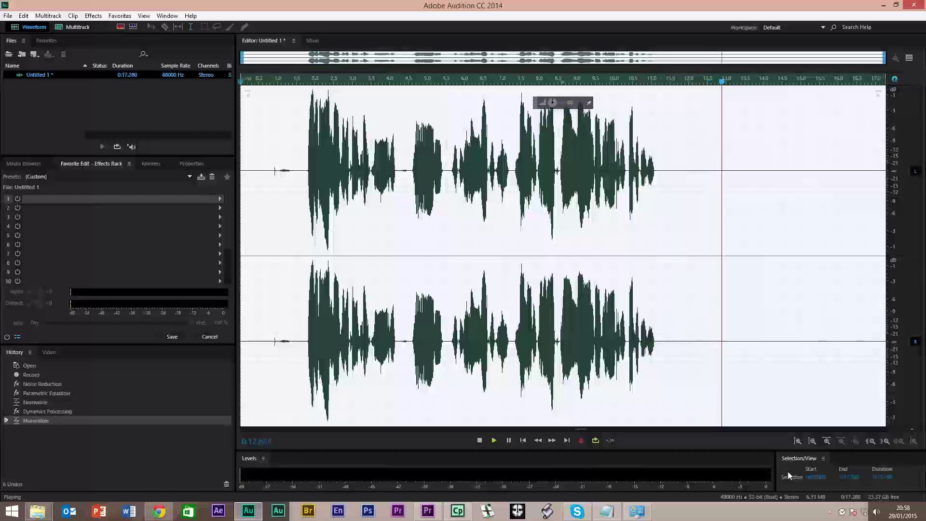
key(space)
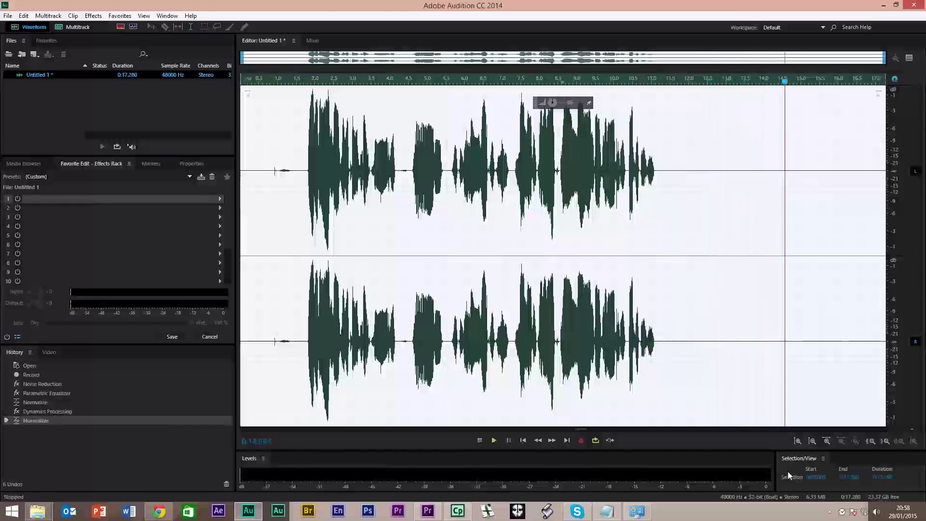